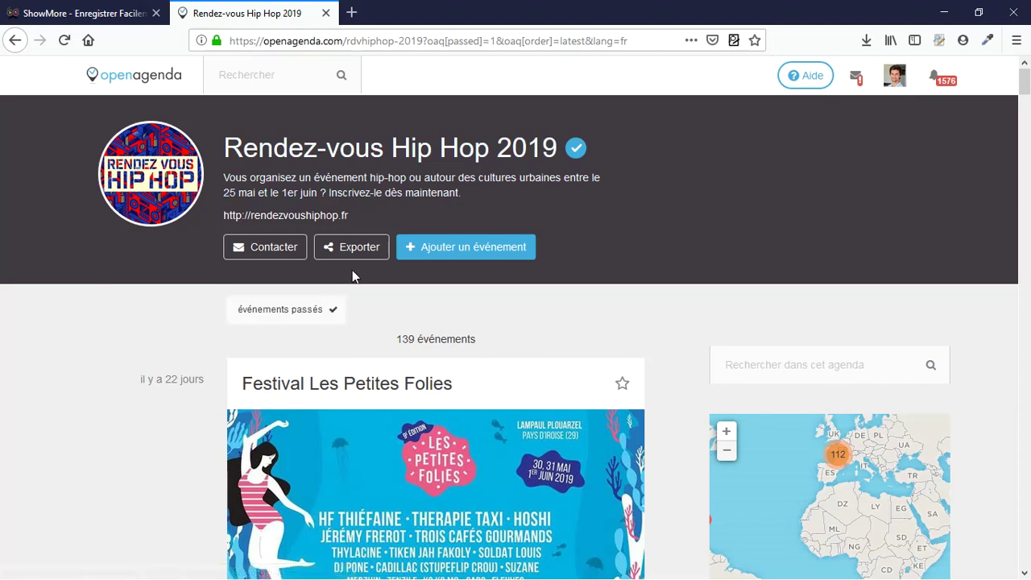
Step: Export the entire Rendez-vous Hip Hop 2019 agenda as a CSV file and save it to disk
click(364, 246)
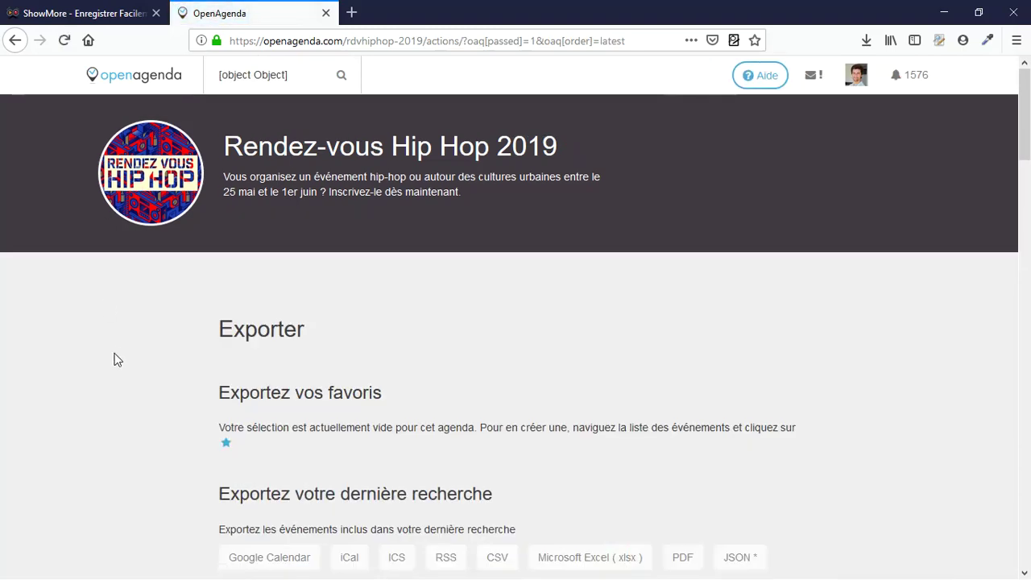
scroll(154, 339, down, 4)
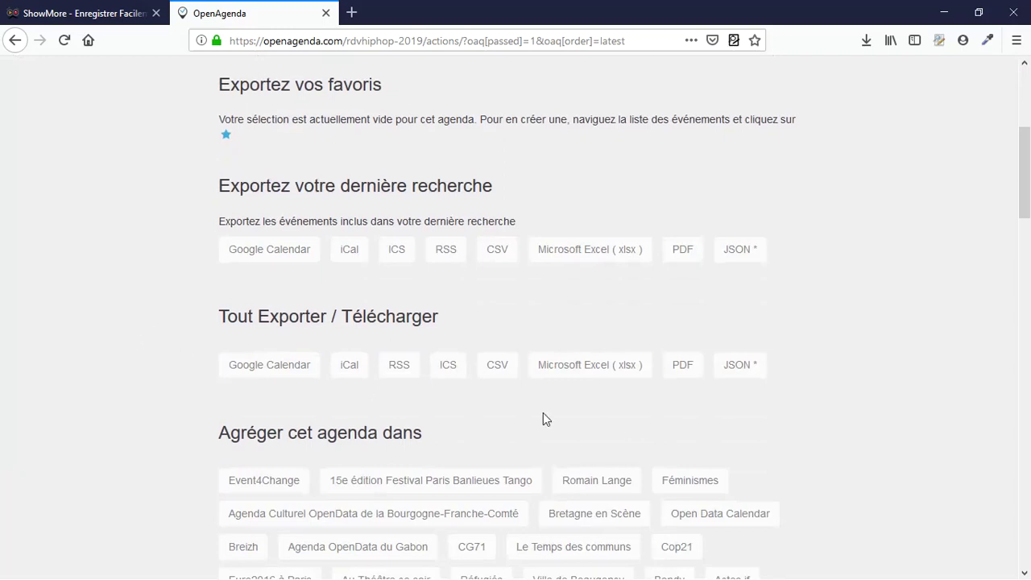
click(499, 367)
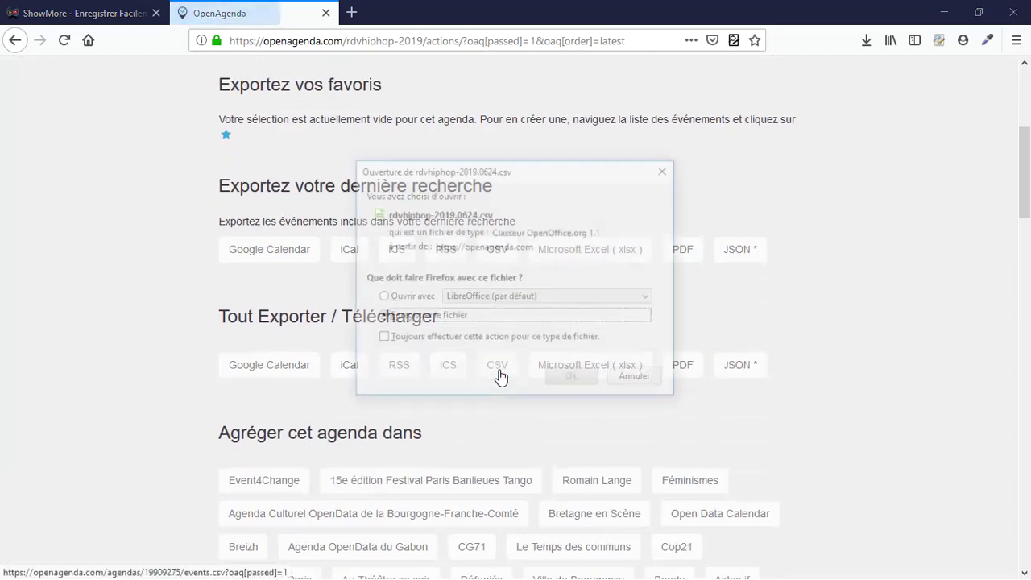
click(574, 381)
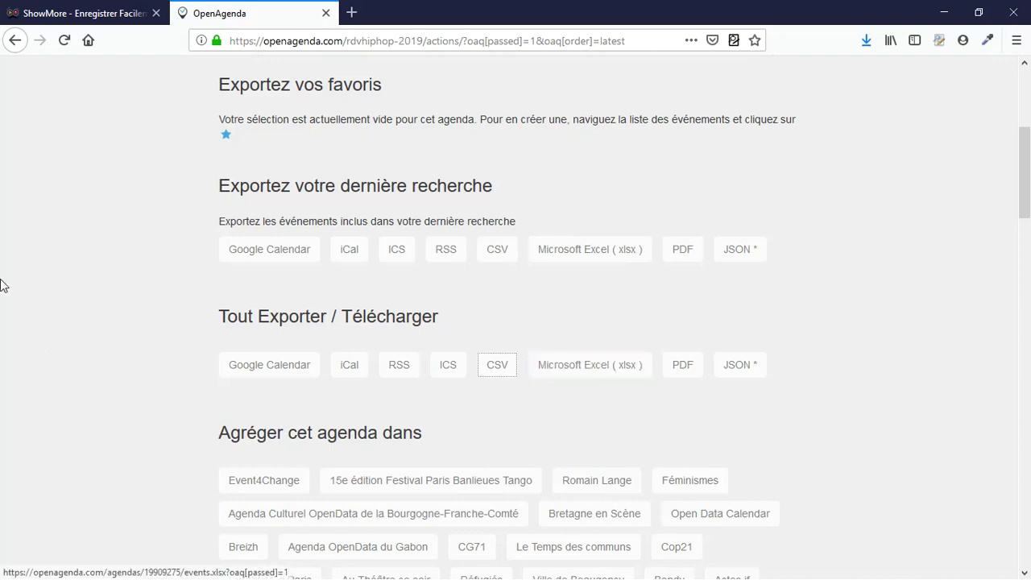
Step: Open the downloaded rdvhiphop-2019.0624.csv in LibreOffice Calc, importing it as Unicode (UTF-8) separated by semicolons
click(866, 42)
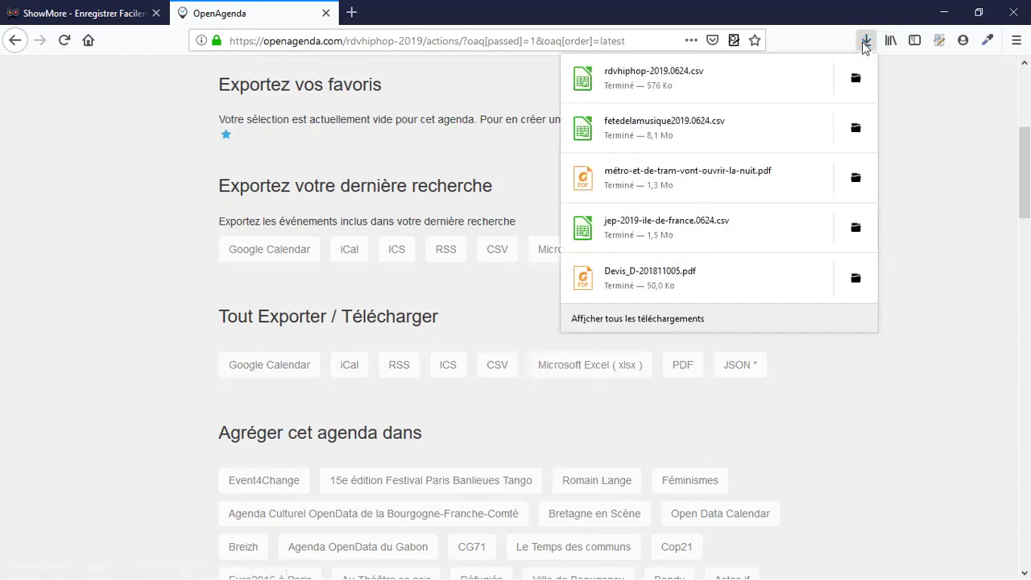
click(714, 76)
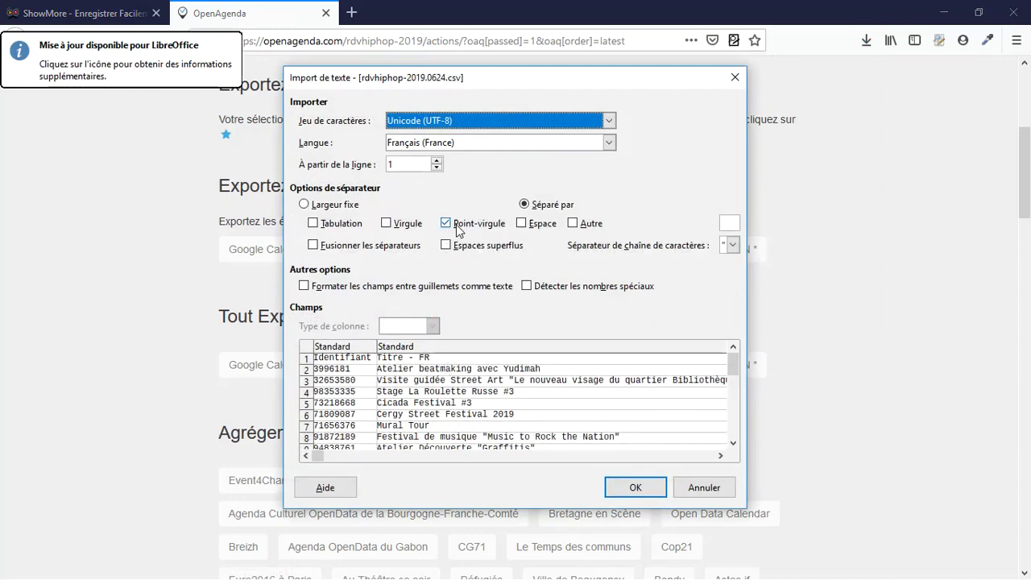
click(636, 488)
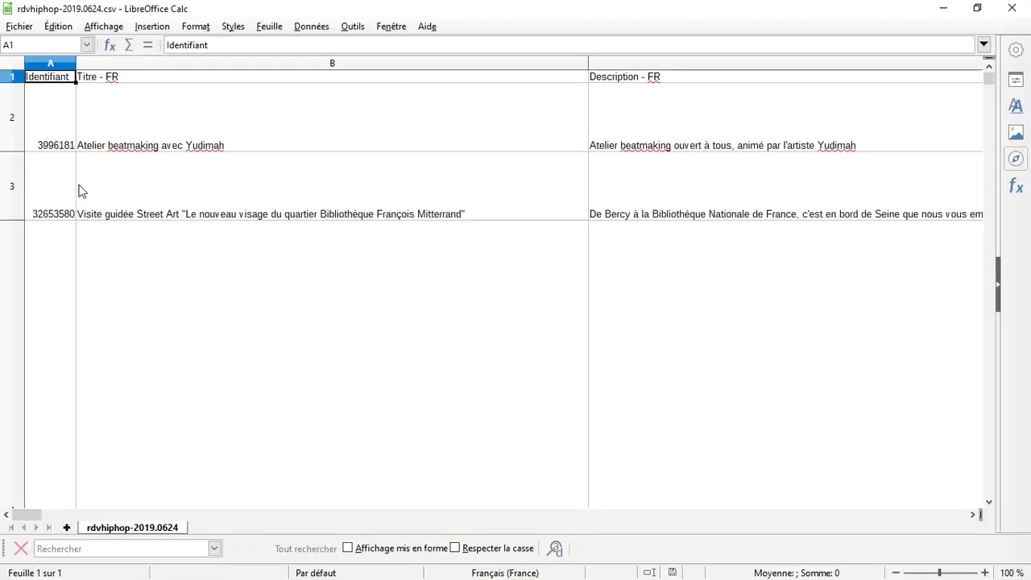
Step: Fit the height of all rows in the imported sheet and give all columns one wider uniform width
click(22, 63)
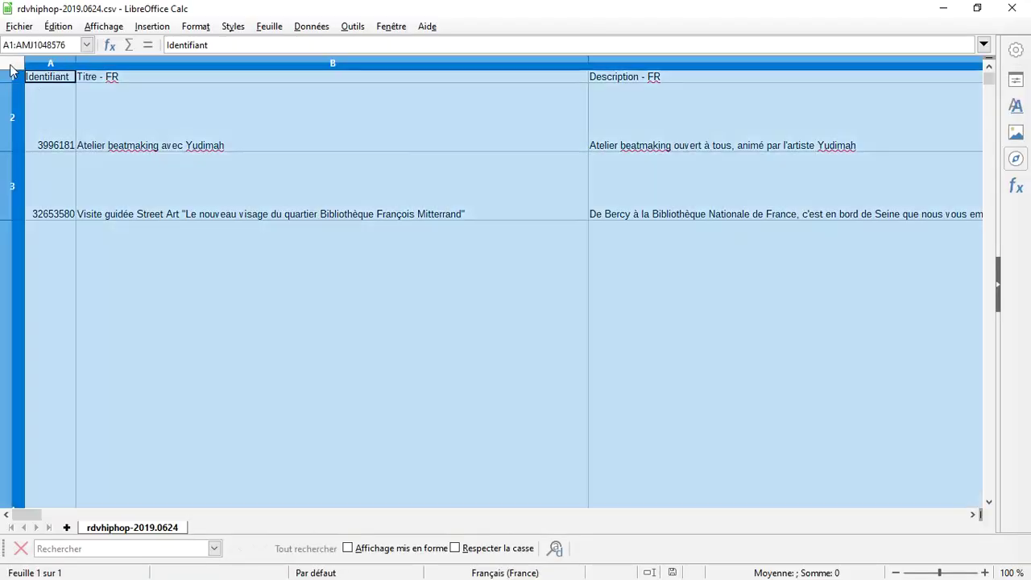
double_click(16, 84)
drag(78, 63, 123, 63)
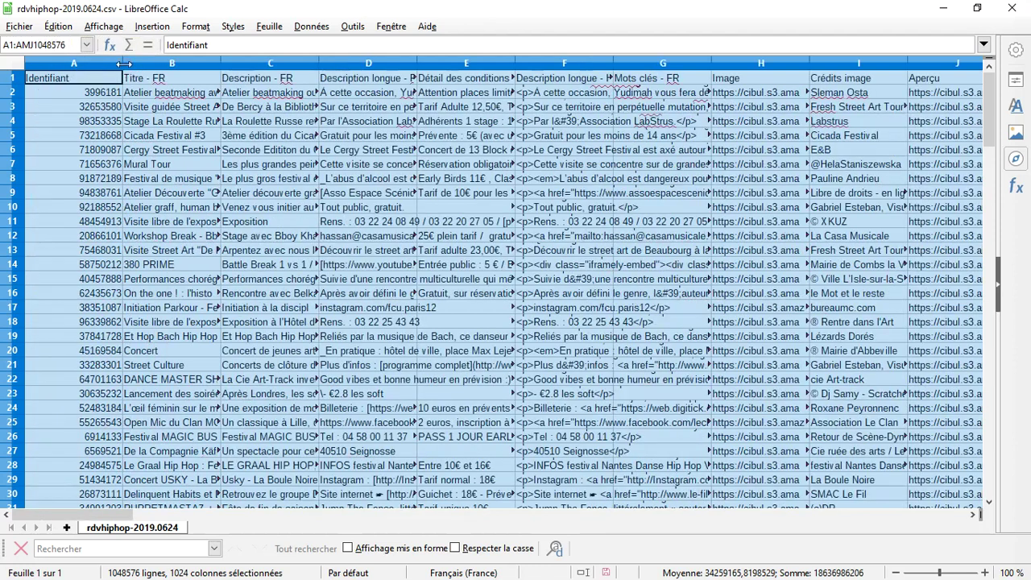
click(181, 163)
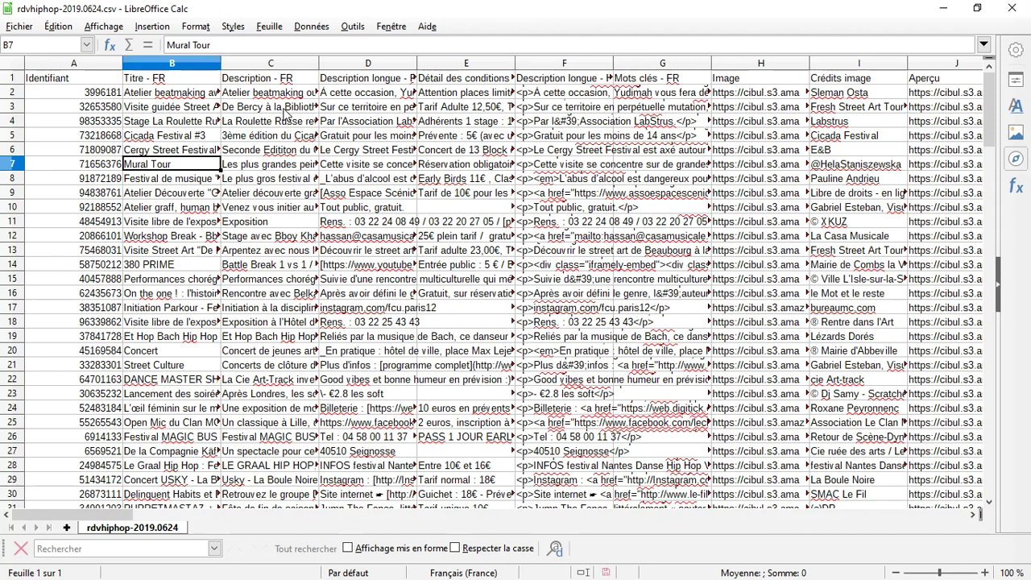
Step: Set up a pivot table from the whole event data range with Région as the row field
click(163, 29)
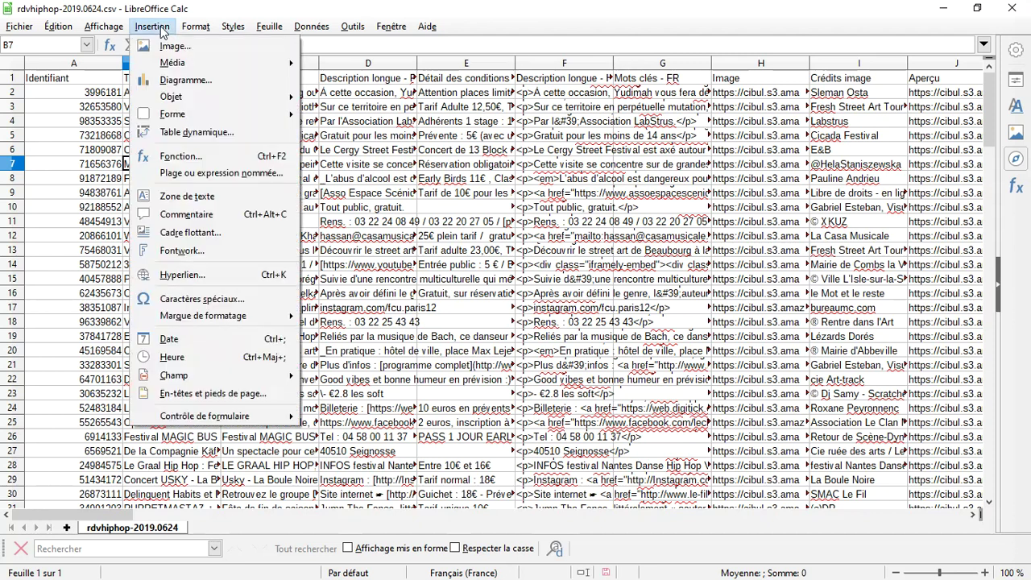
click(207, 134)
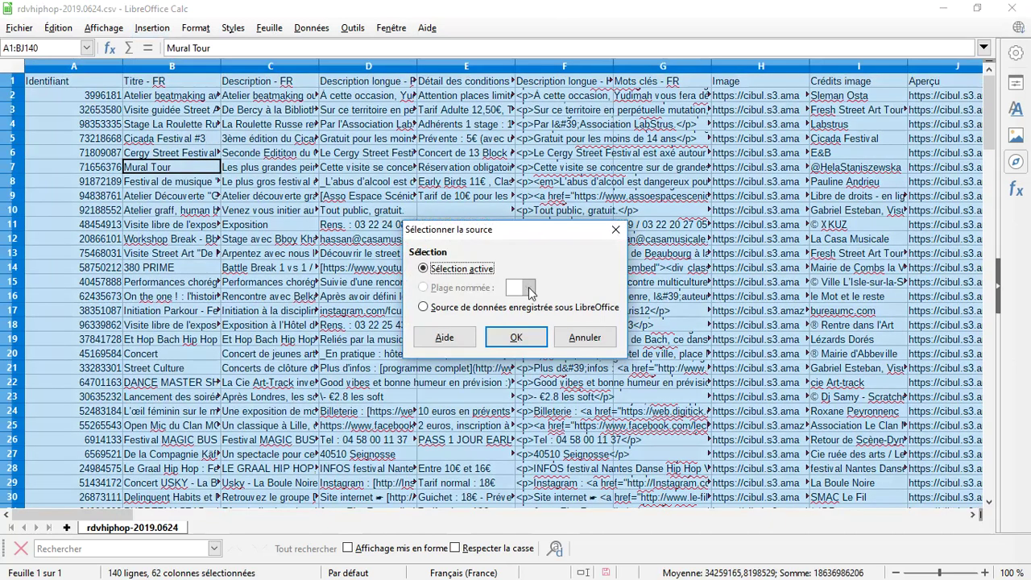
click(517, 337)
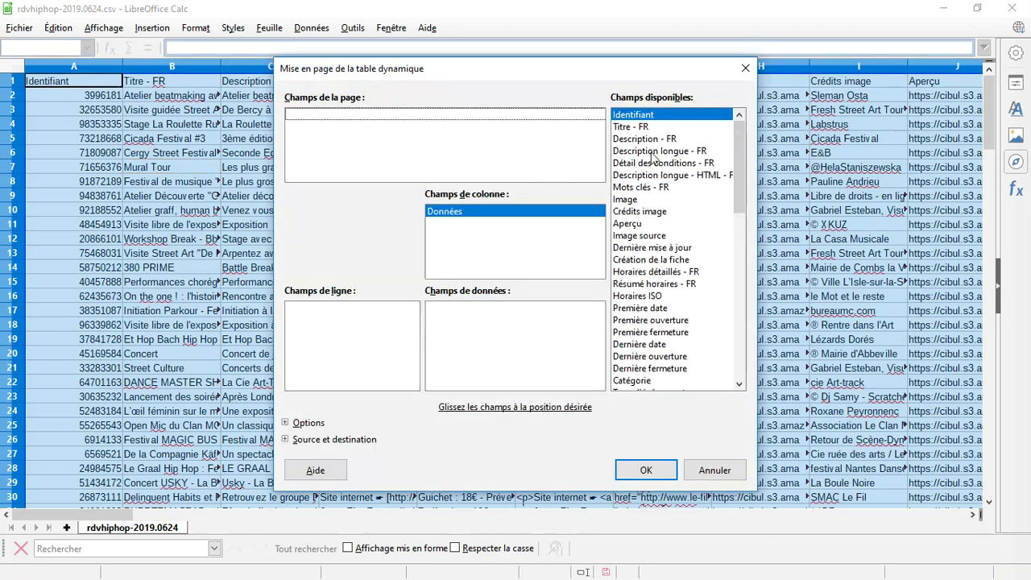
drag(739, 182, 738, 342)
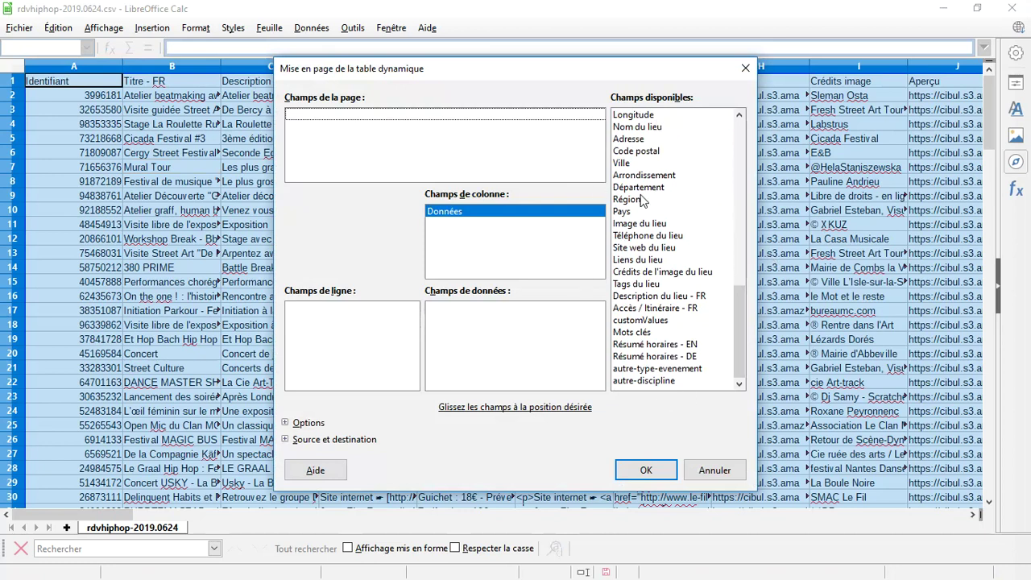
drag(633, 202, 357, 327)
Step: Add Identifiant as the pivot table's data field with the function Nombre and create the table
drag(741, 348, 740, 161)
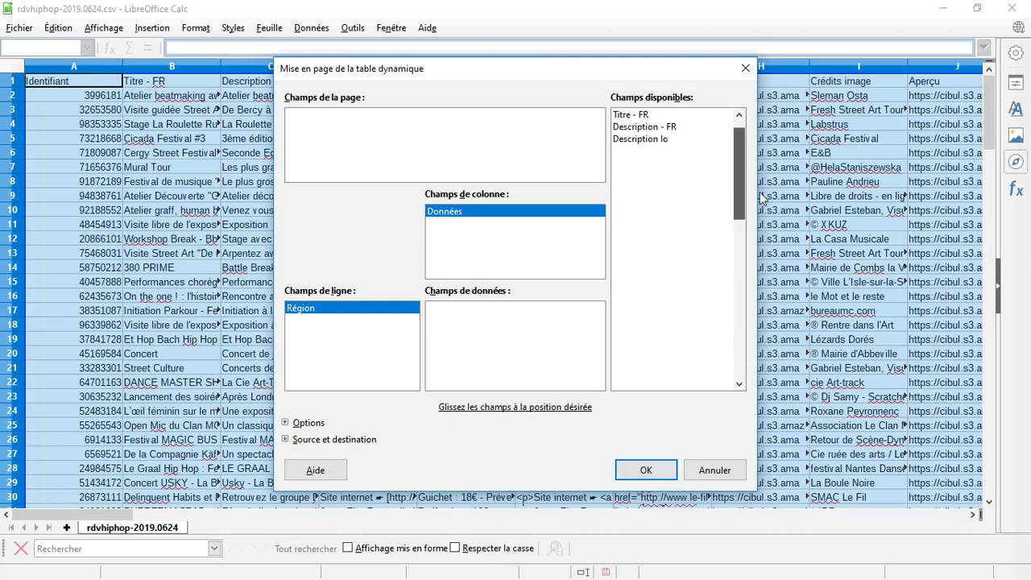
drag(649, 119, 501, 325)
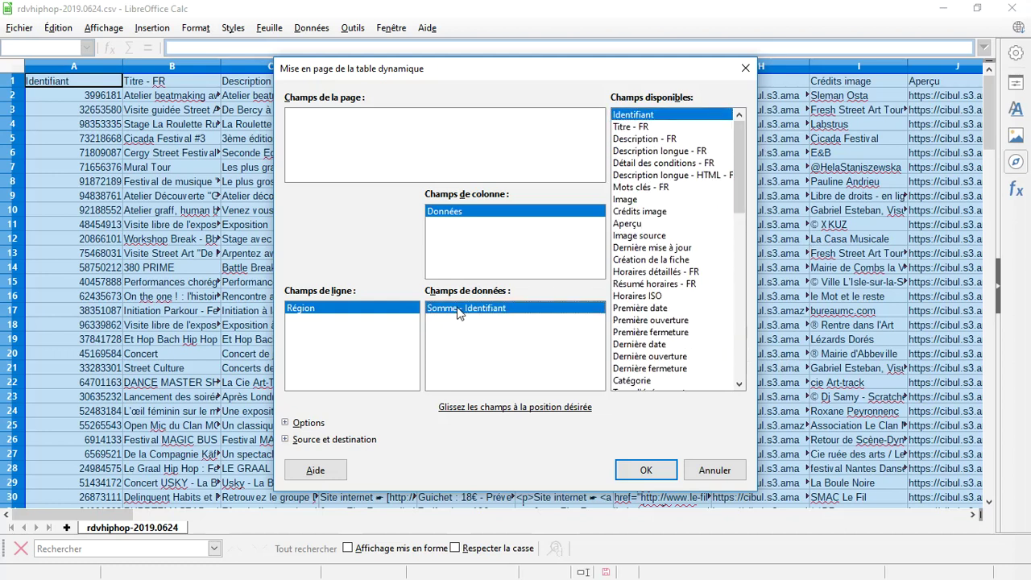
double_click(473, 312)
click(443, 218)
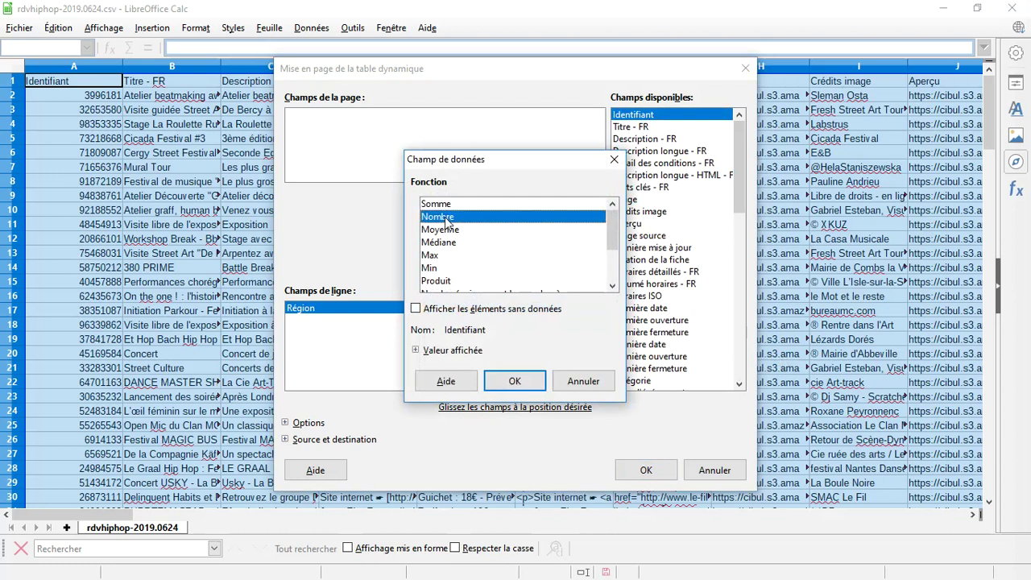
click(515, 382)
click(649, 472)
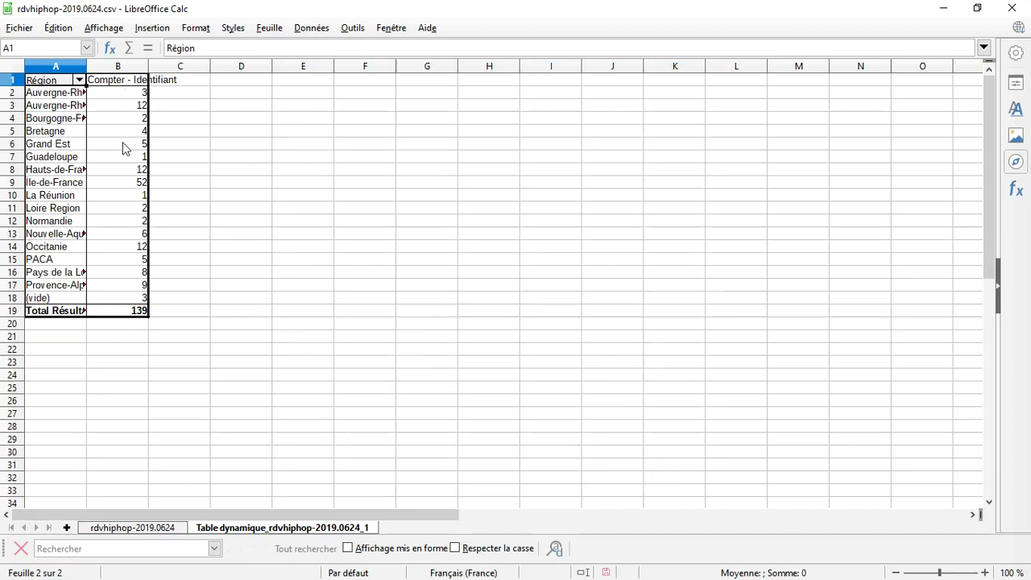
Step: Sort the pivot table's regions by event count in descending order
click(127, 98)
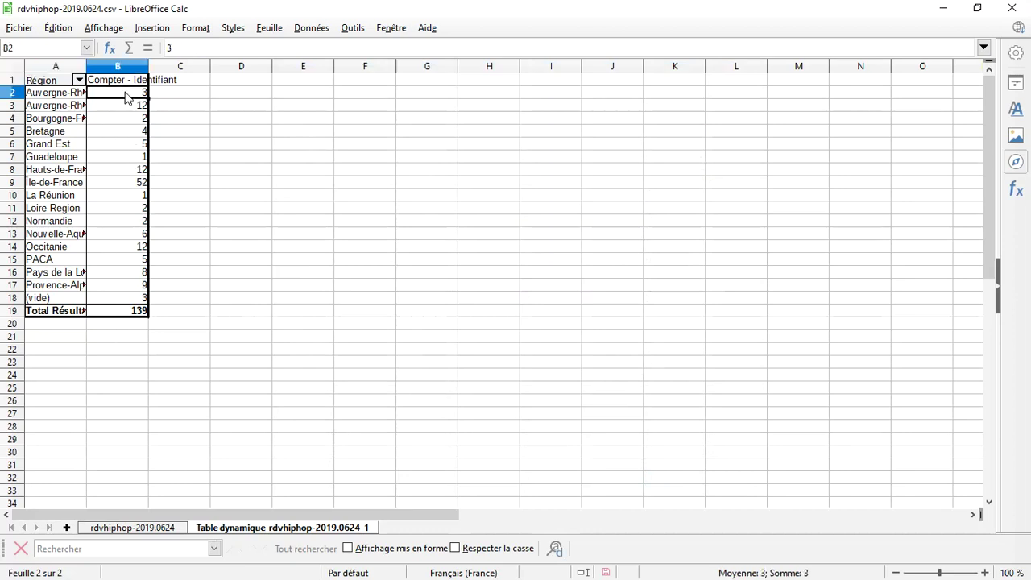
click(320, 29)
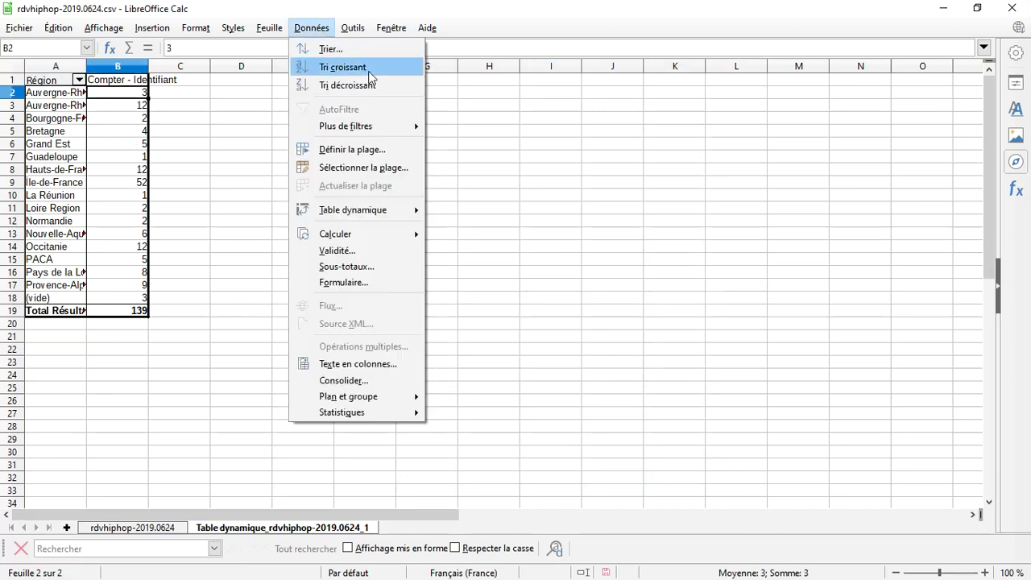
click(360, 85)
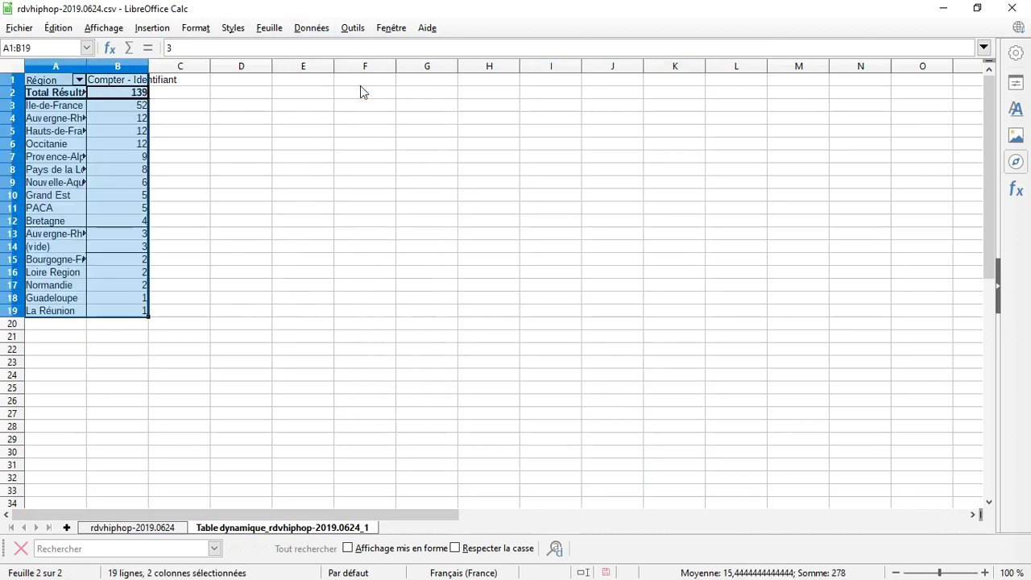
Step: Widen column A to show the region names and select the regions and counts in A3:B13
click(57, 109)
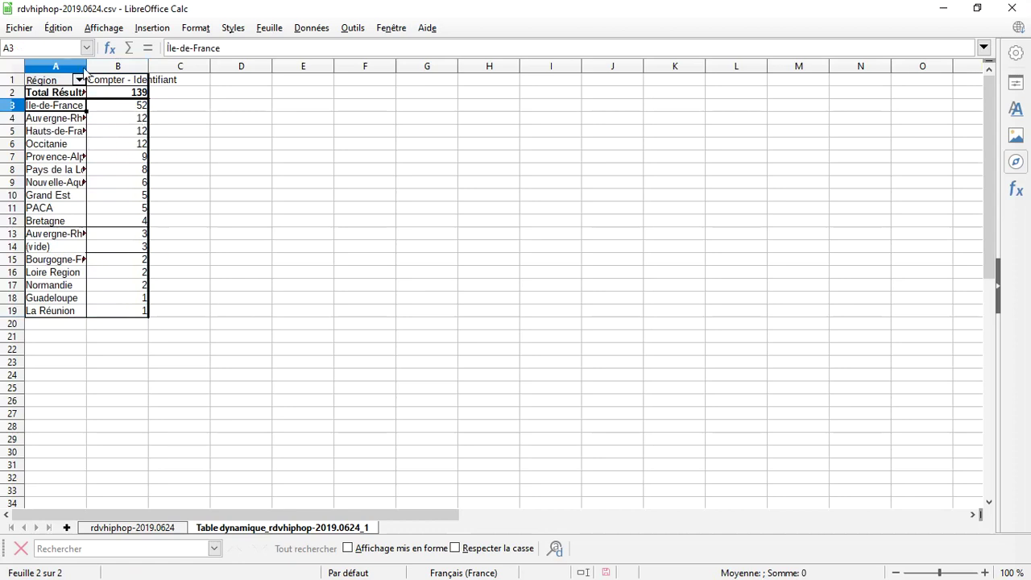
drag(86, 67, 141, 67)
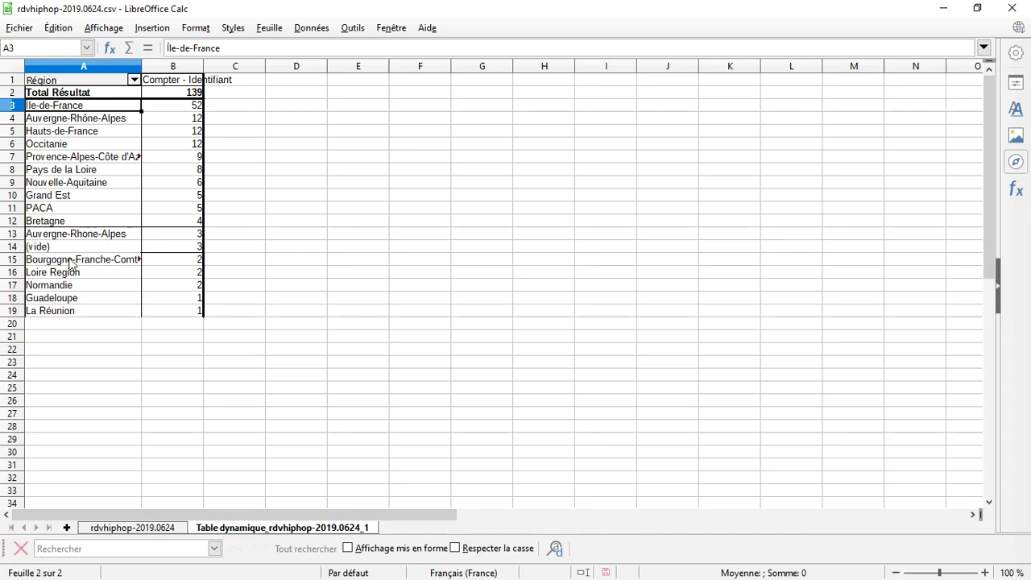
drag(89, 108, 169, 232)
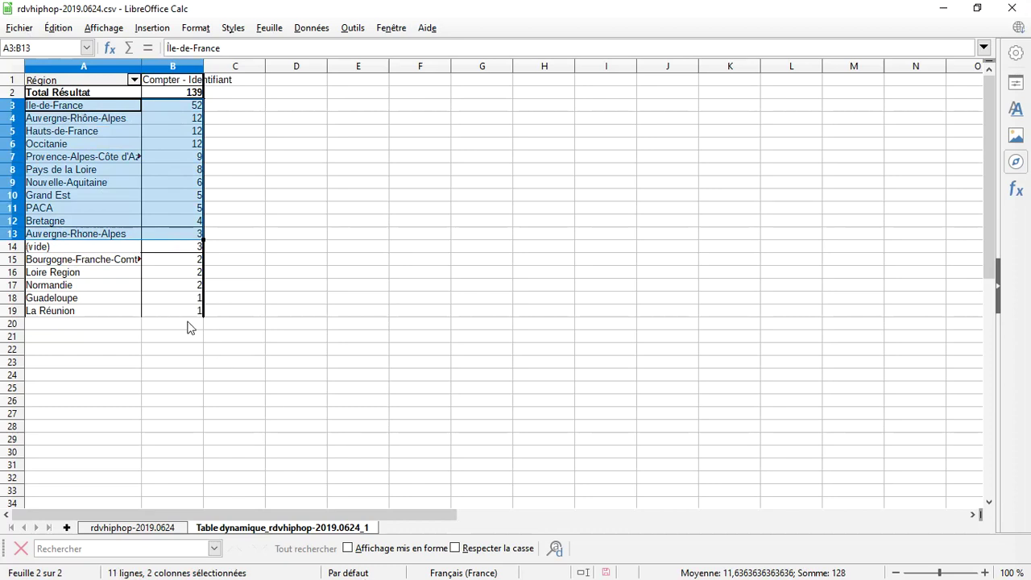
Step: Undo the descending sort and replace the pivot table's Région row field with Département
key(ctrl+z)
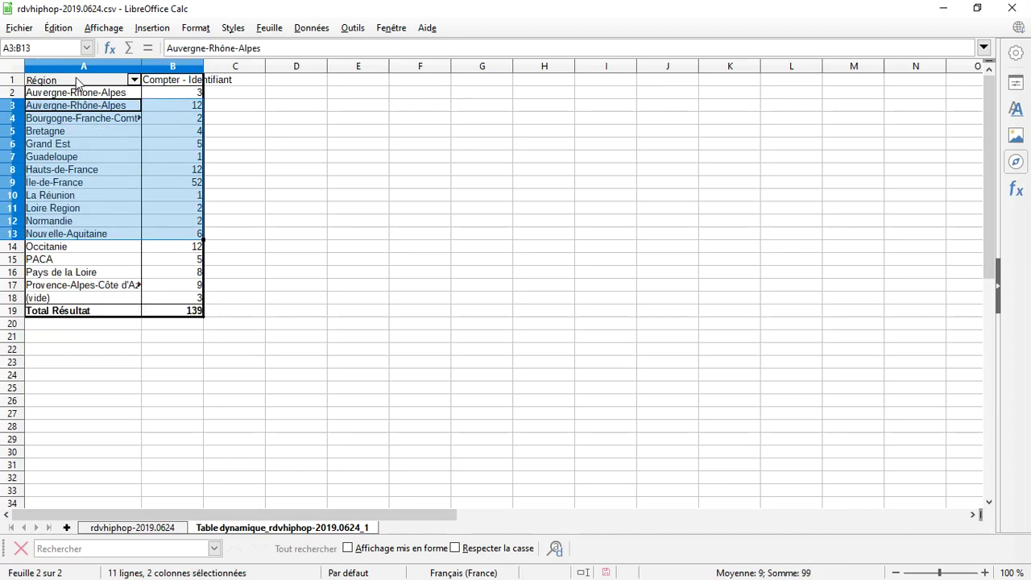
right_click(77, 80)
click(134, 150)
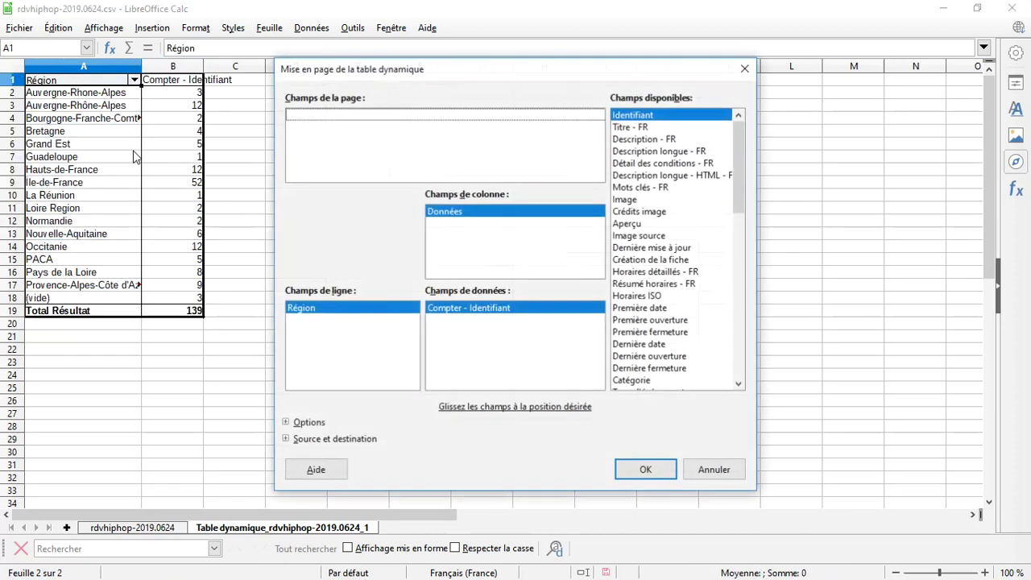
drag(343, 311, 694, 321)
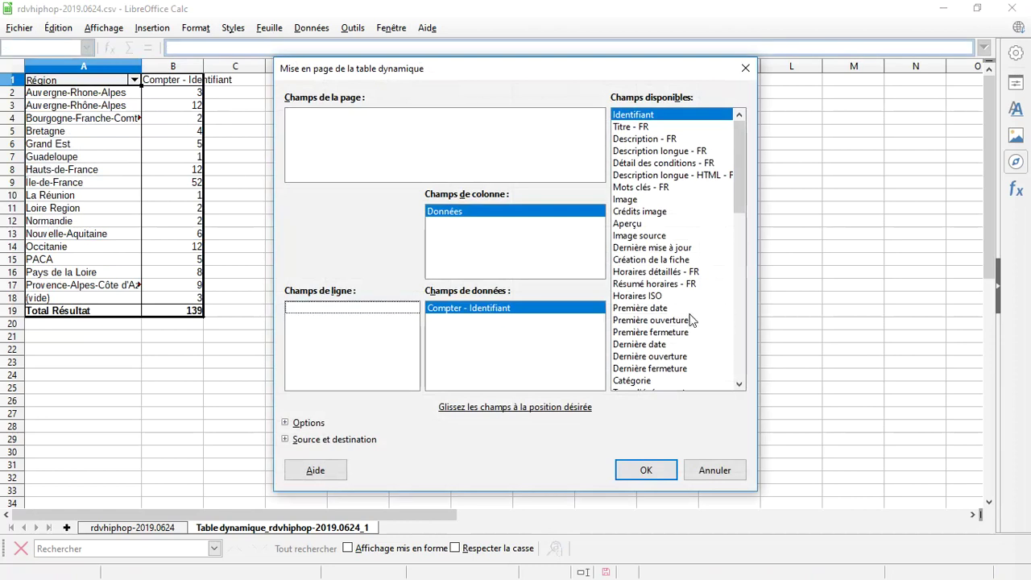
drag(741, 199, 743, 426)
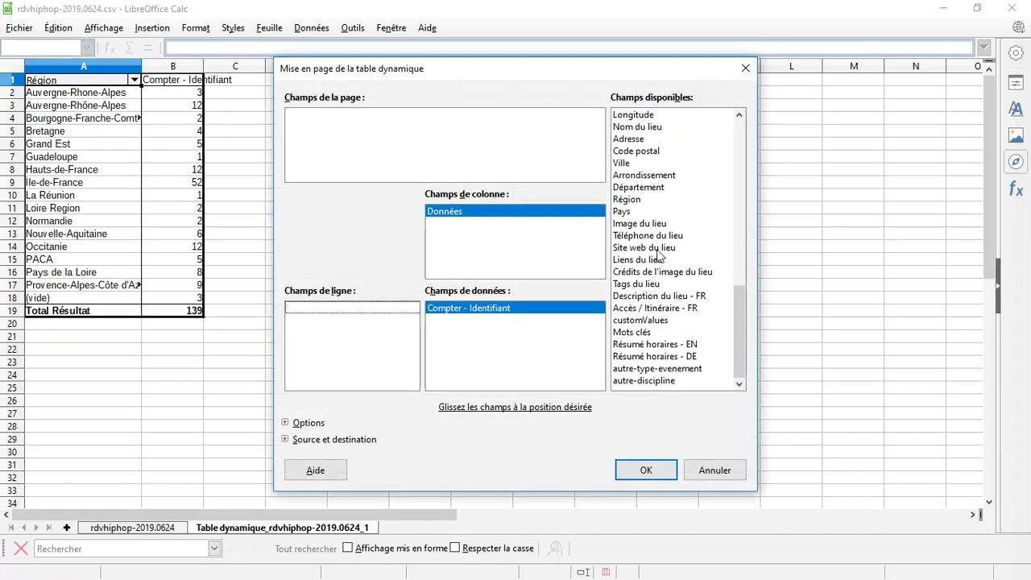
scroll(658, 255, up, 2)
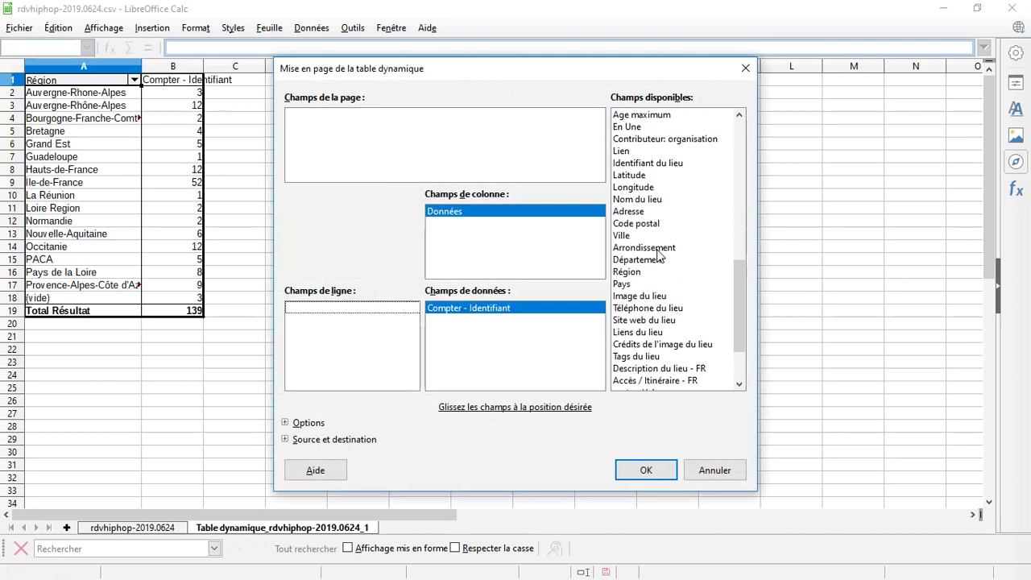
drag(638, 263, 337, 320)
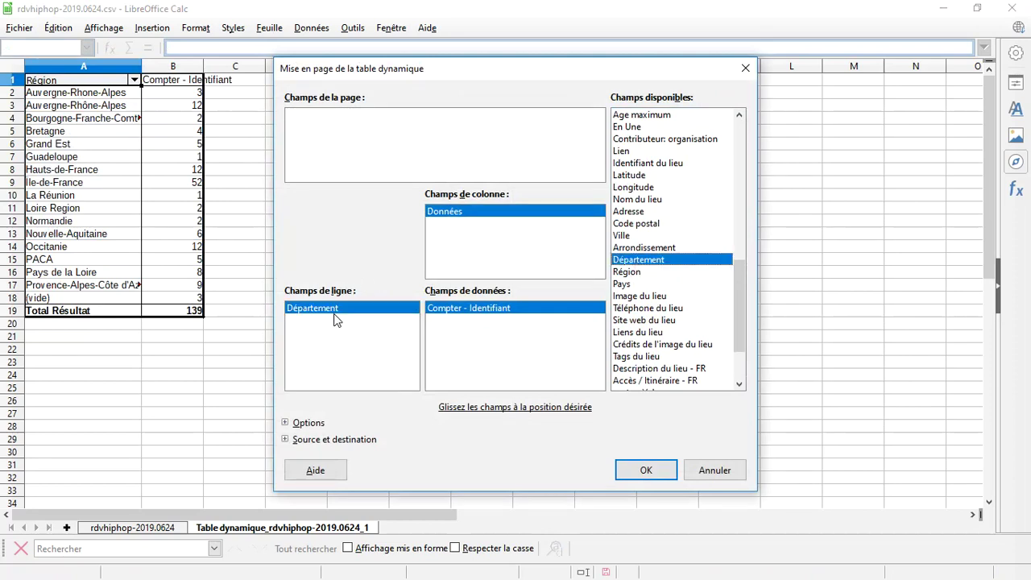
click(646, 471)
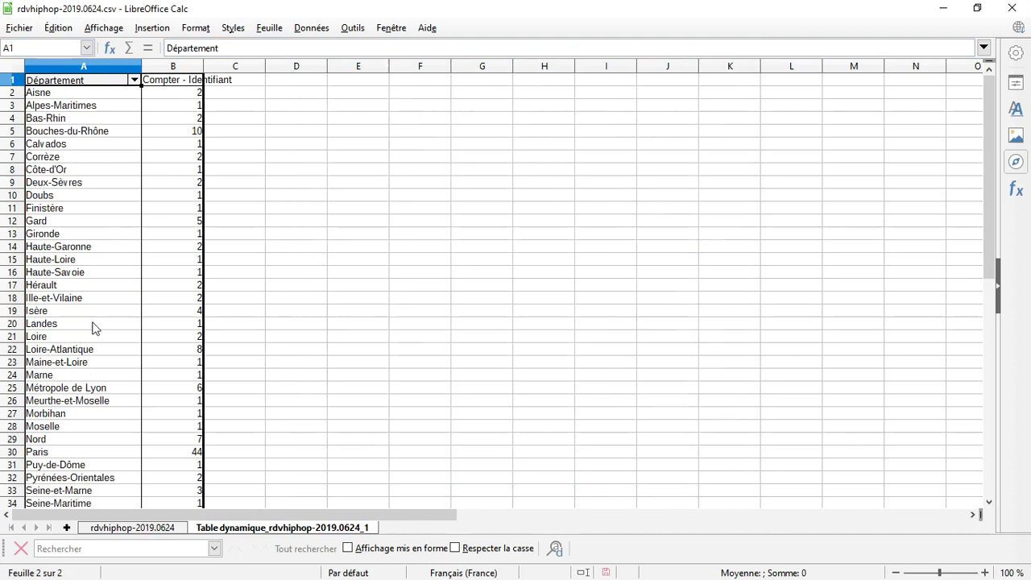
Step: Sort the pivot table's departments by event count in descending order
click(180, 95)
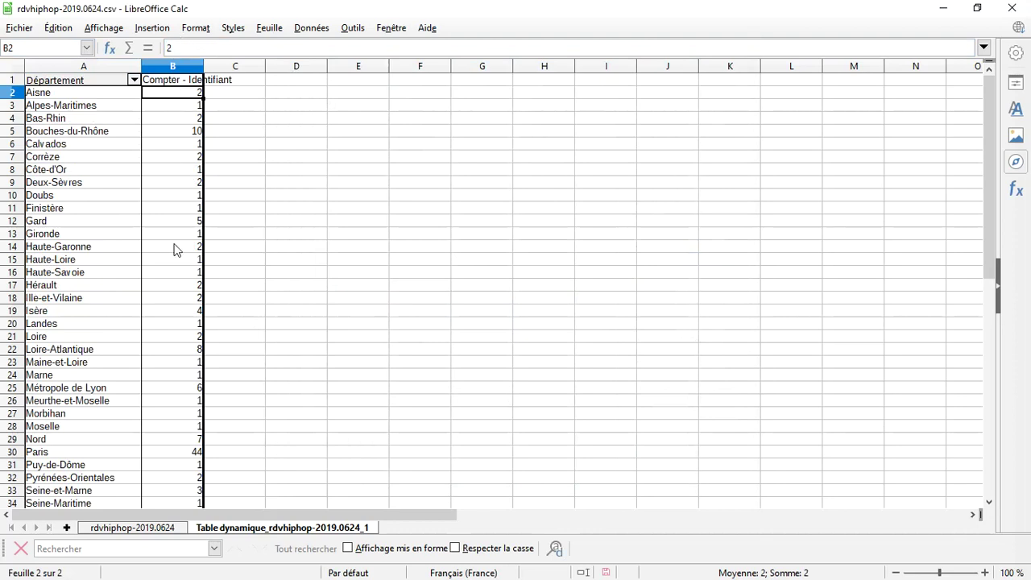
click(311, 29)
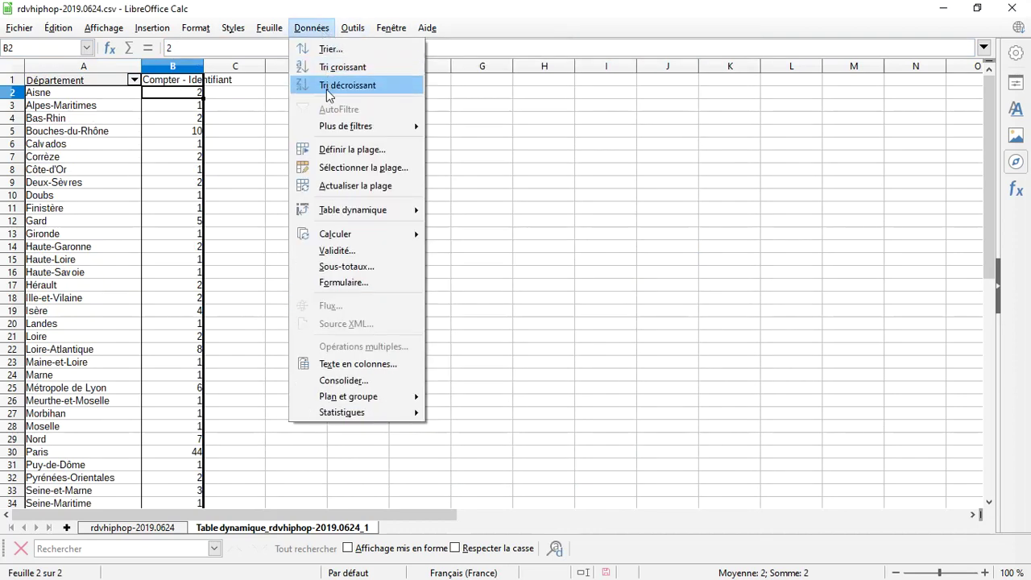
click(330, 85)
click(67, 110)
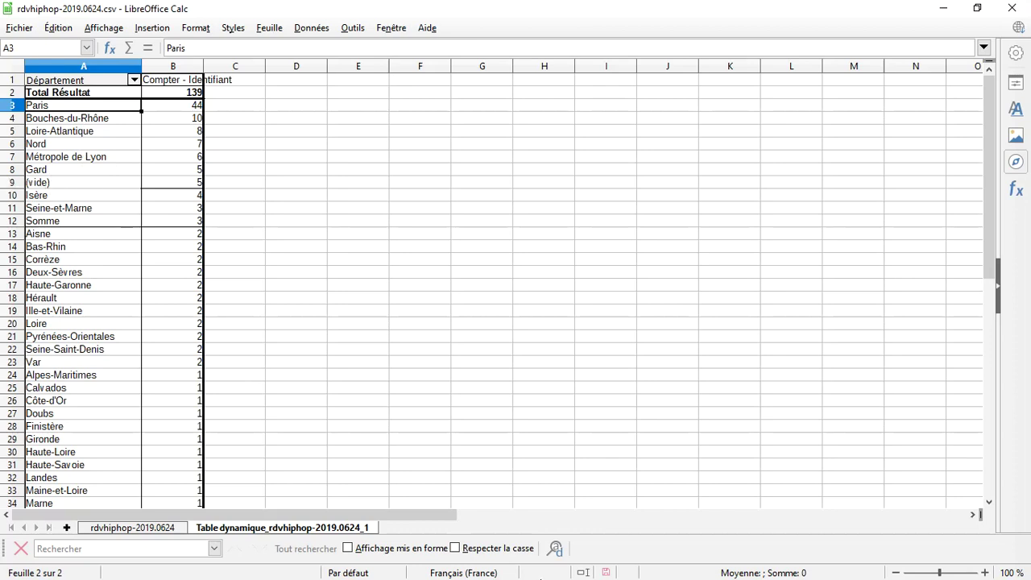
Step: Replace the pivot table's Département row field with Catégorie
right_click(93, 80)
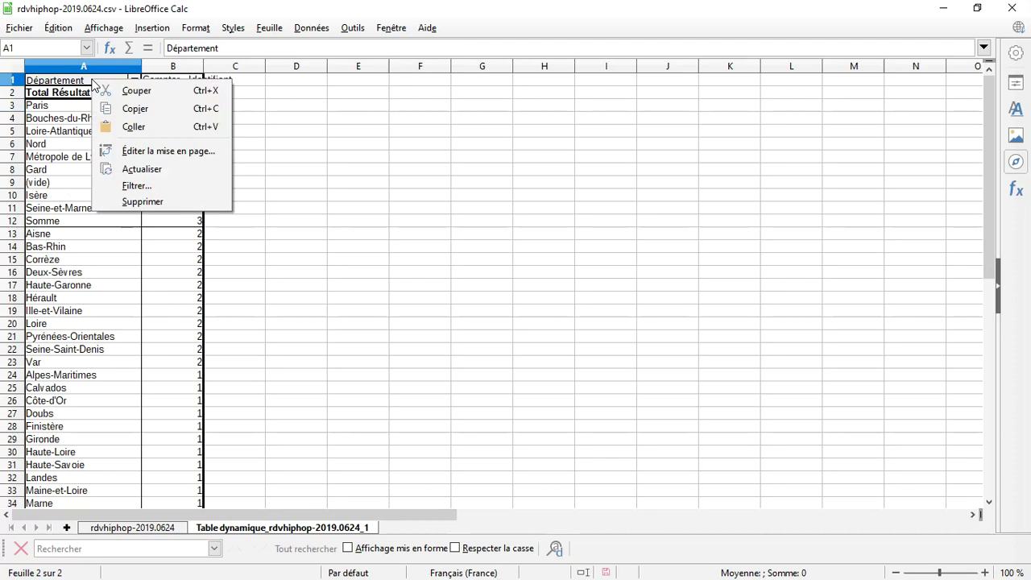
click(139, 145)
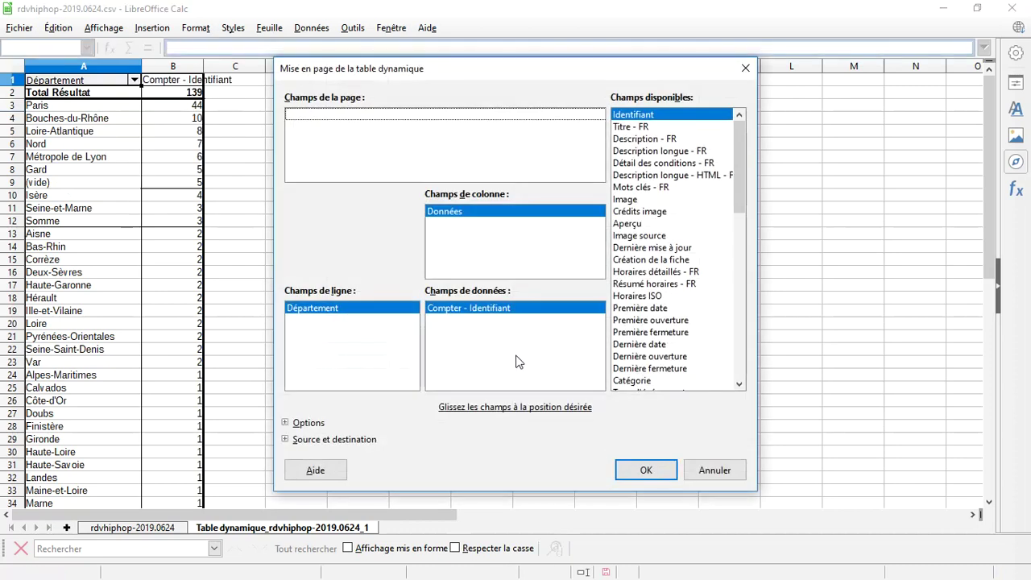
drag(372, 309, 652, 308)
drag(739, 198, 741, 376)
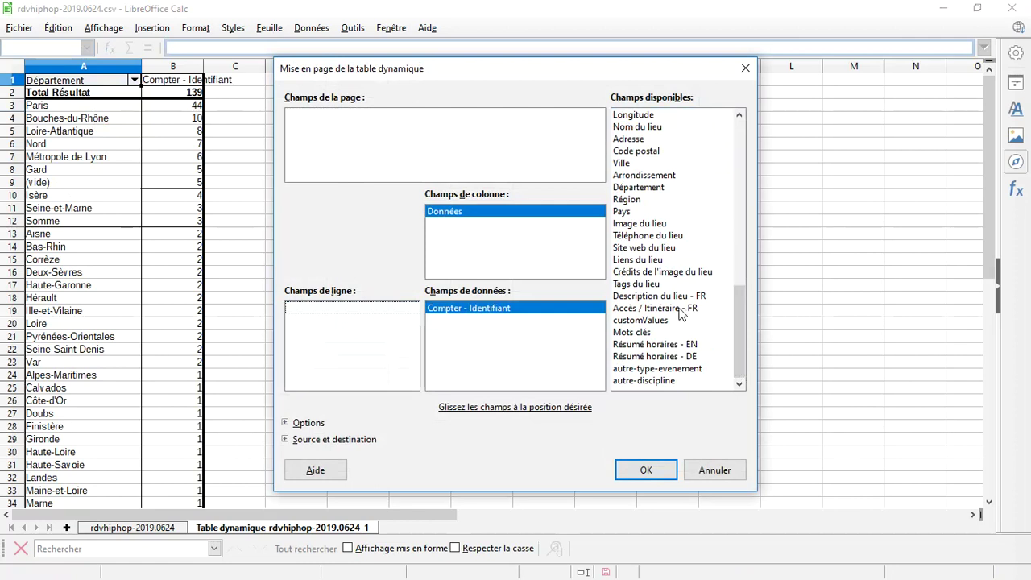
scroll(651, 294, up, 6)
scroll(637, 258, up, 3)
scroll(637, 131, down, 1)
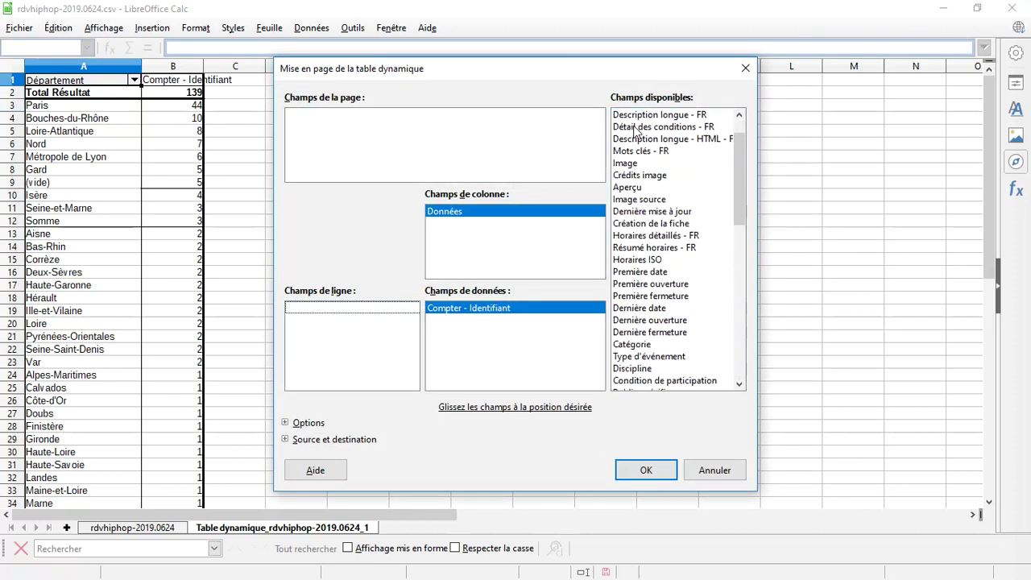
scroll(635, 131, down, 1)
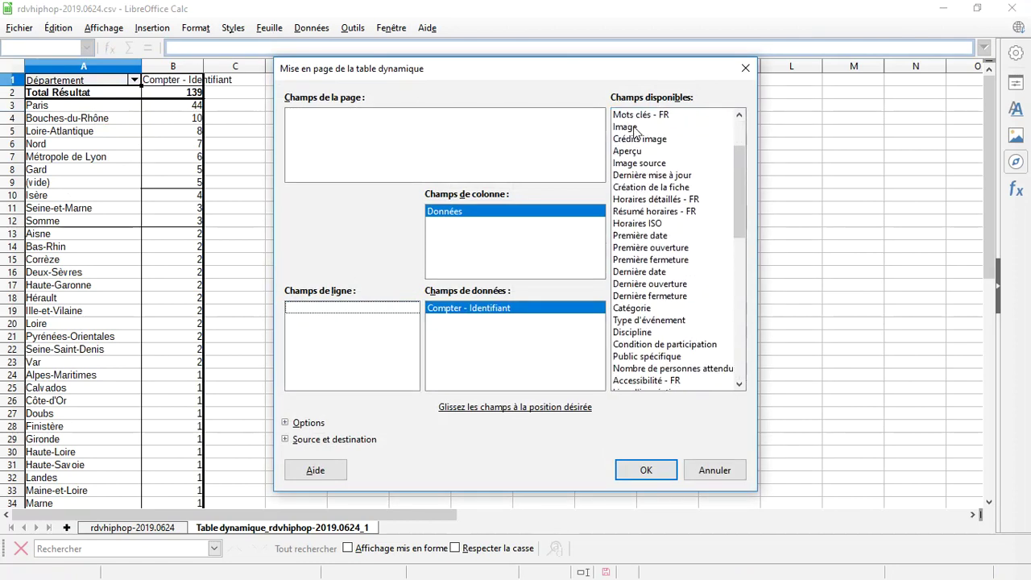
click(636, 310)
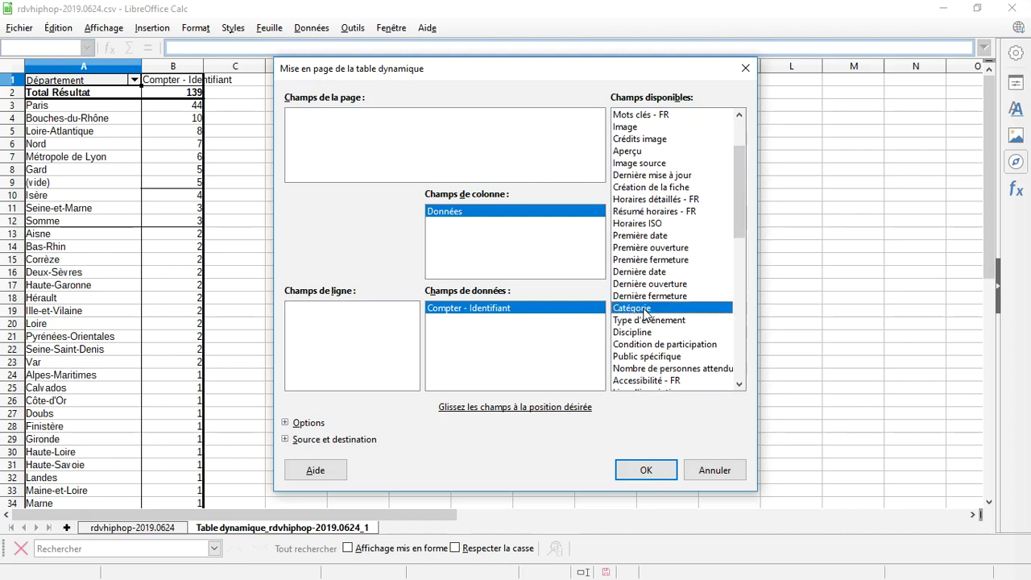
drag(644, 314, 327, 315)
click(646, 470)
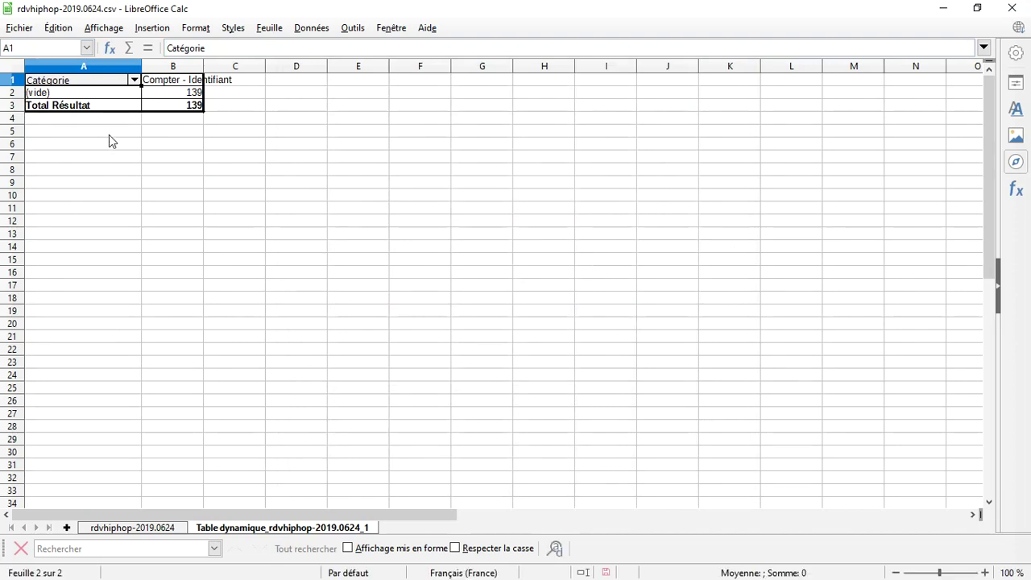
Step: Replace the pivot table's Catégorie row field with Discipline
right_click(98, 81)
click(141, 151)
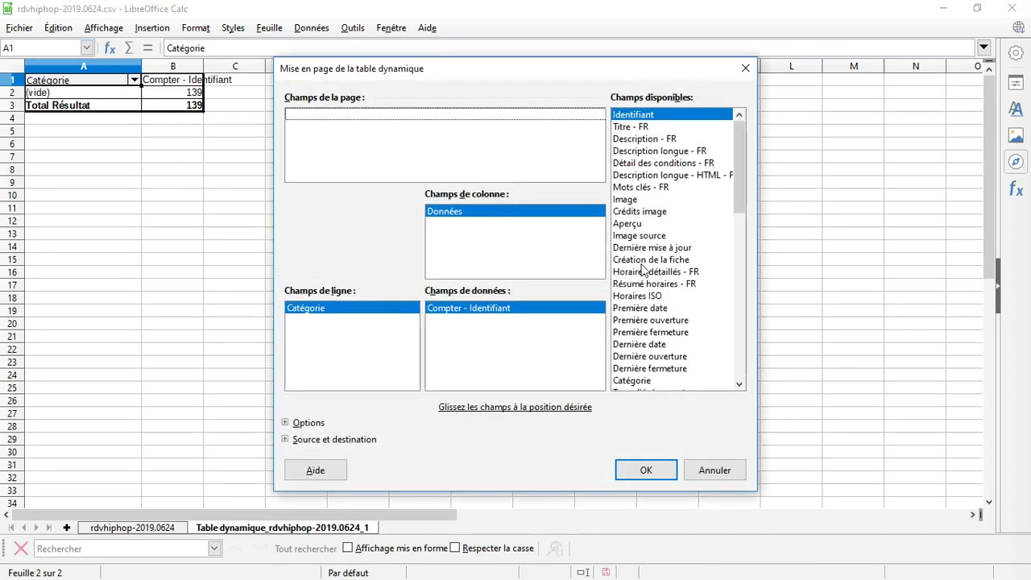
scroll(666, 290, down, 2)
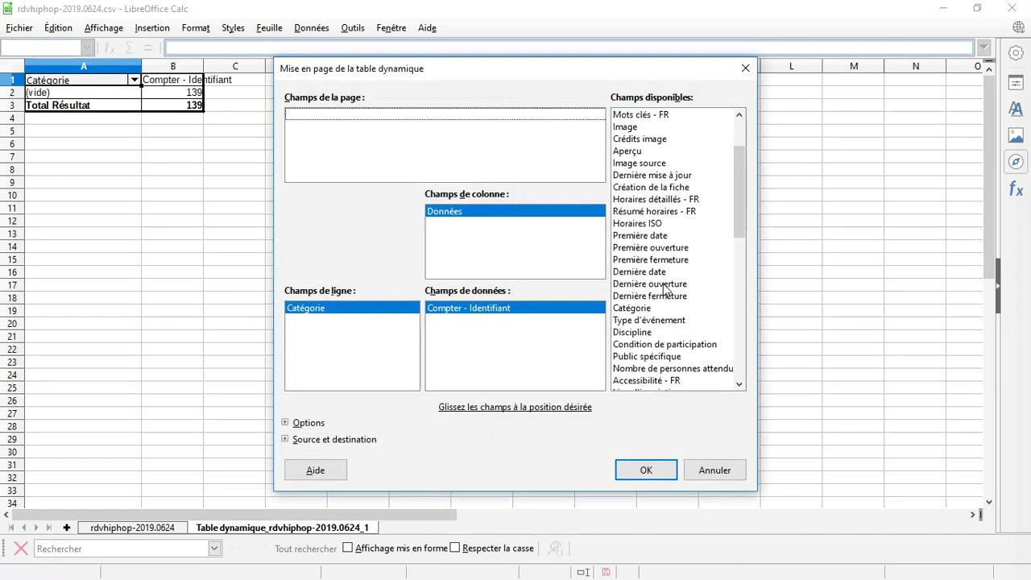
drag(631, 337, 648, 311)
click(664, 474)
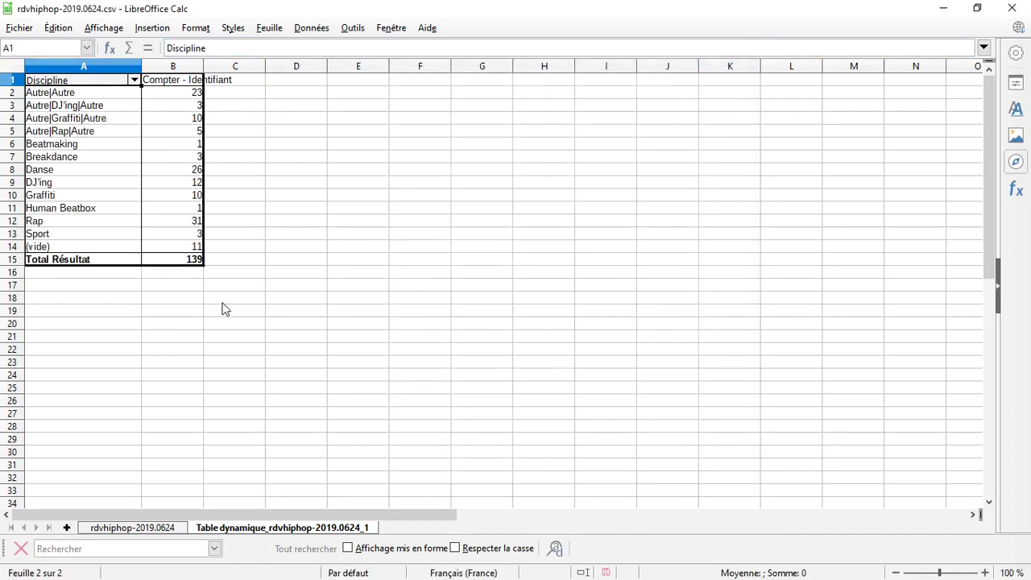
Step: Sort the pivot table's disciplines by event count in descending order
click(184, 96)
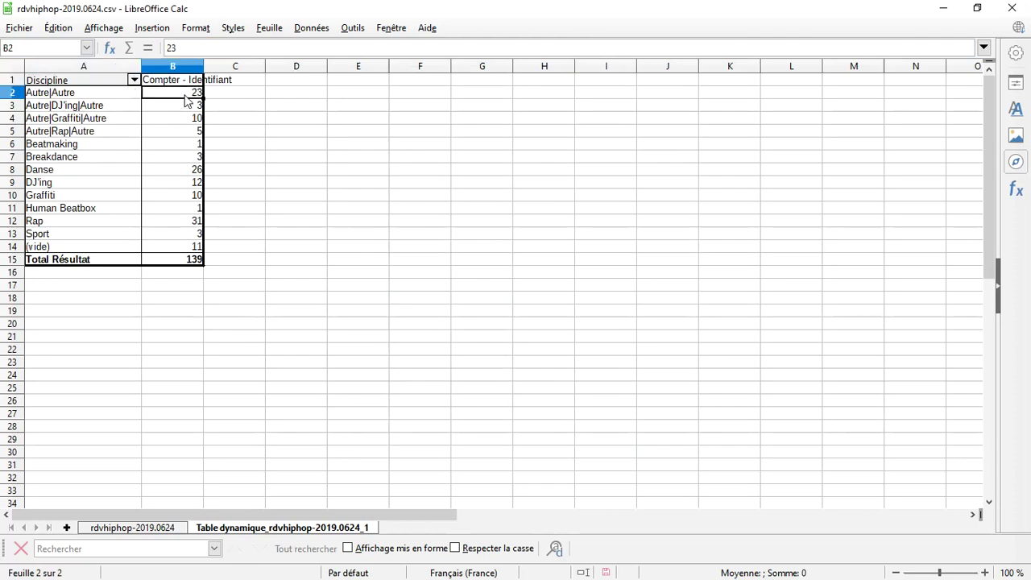
click(311, 28)
click(358, 85)
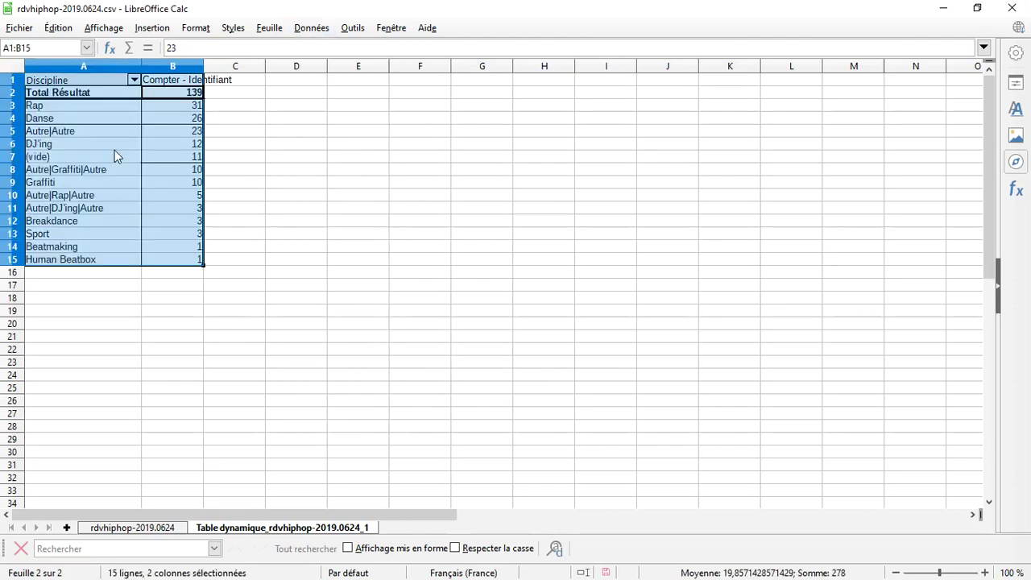
click(87, 104)
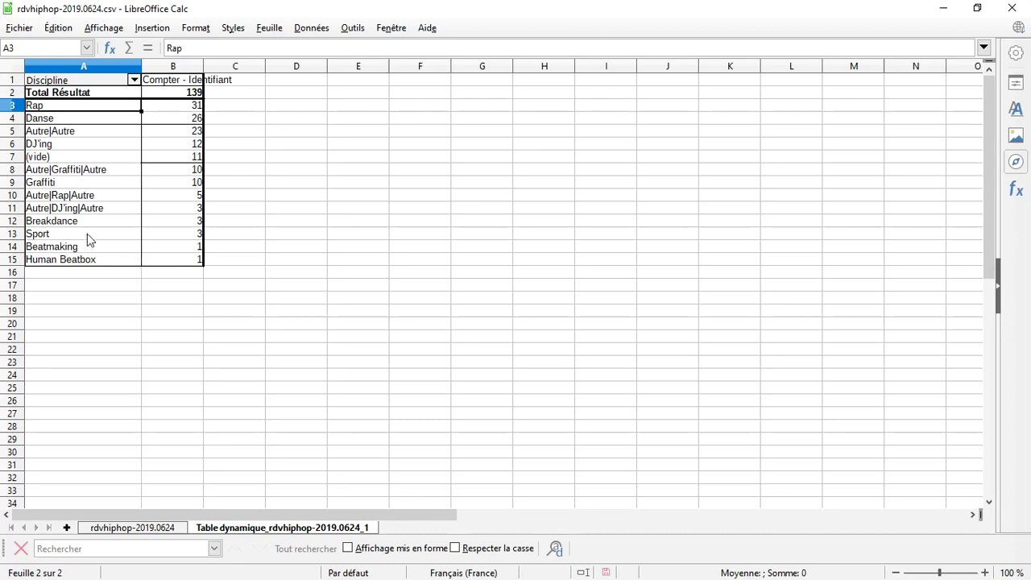
Step: Start inserting a pivot table from the discipline counts
click(172, 263)
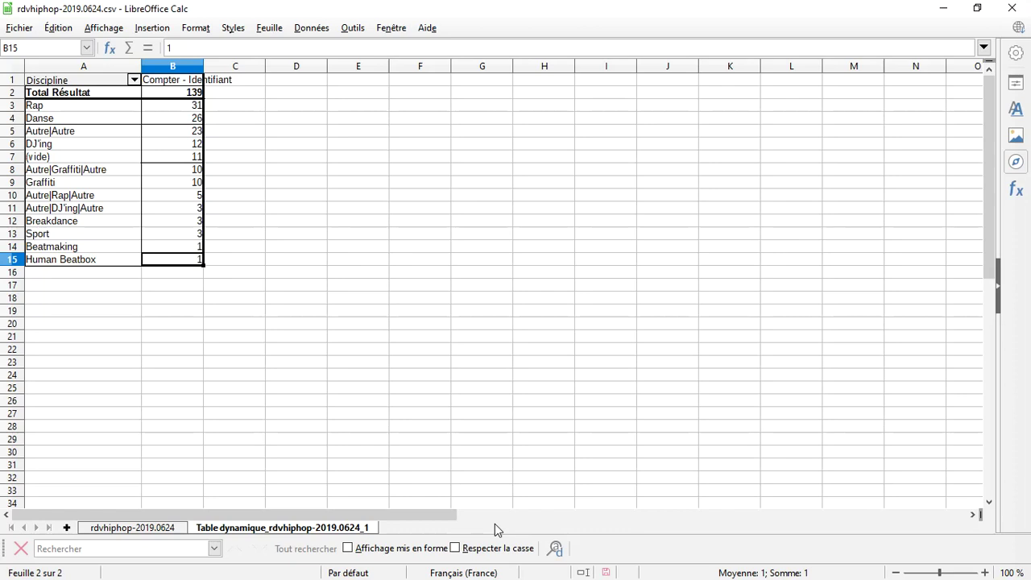
click(161, 29)
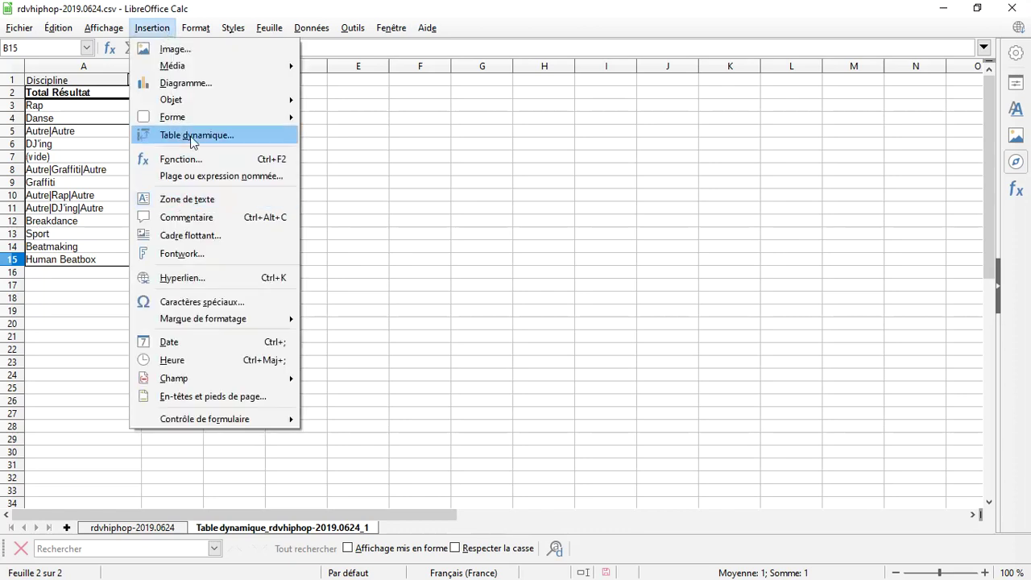